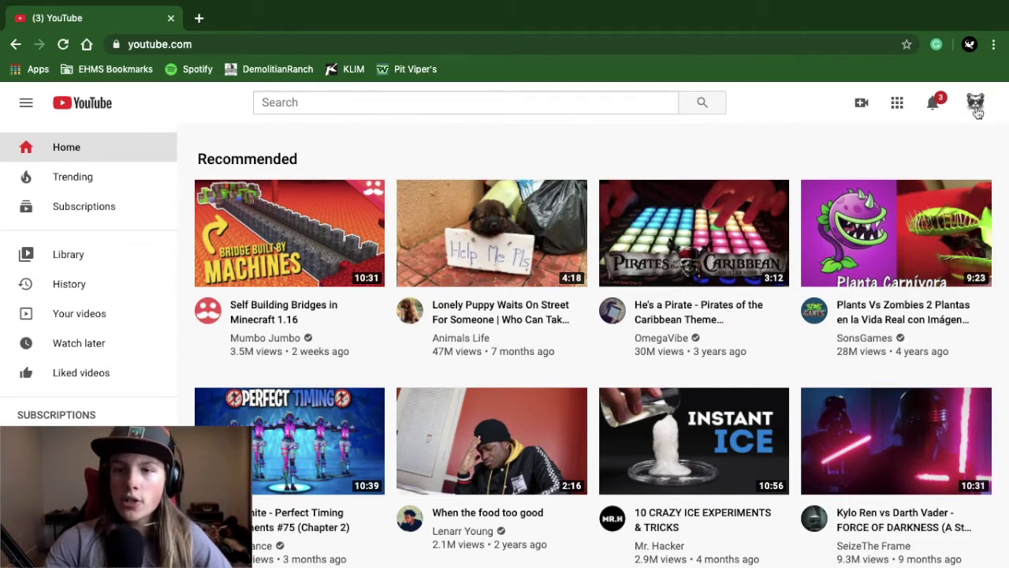
Step: Open YouTube Studio for the channel and show its list of uploaded videos
left_click(976, 109)
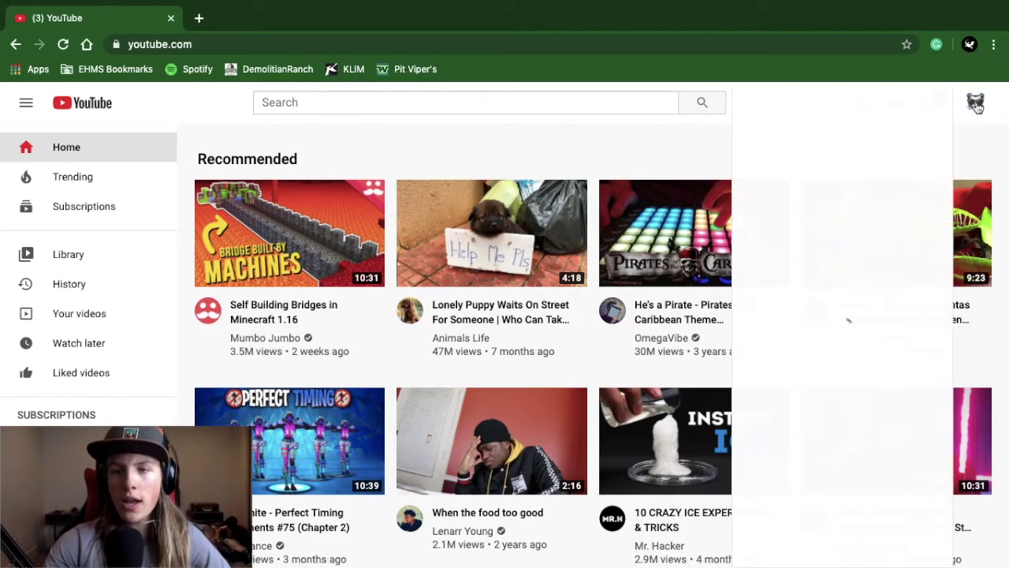
left_click(821, 225)
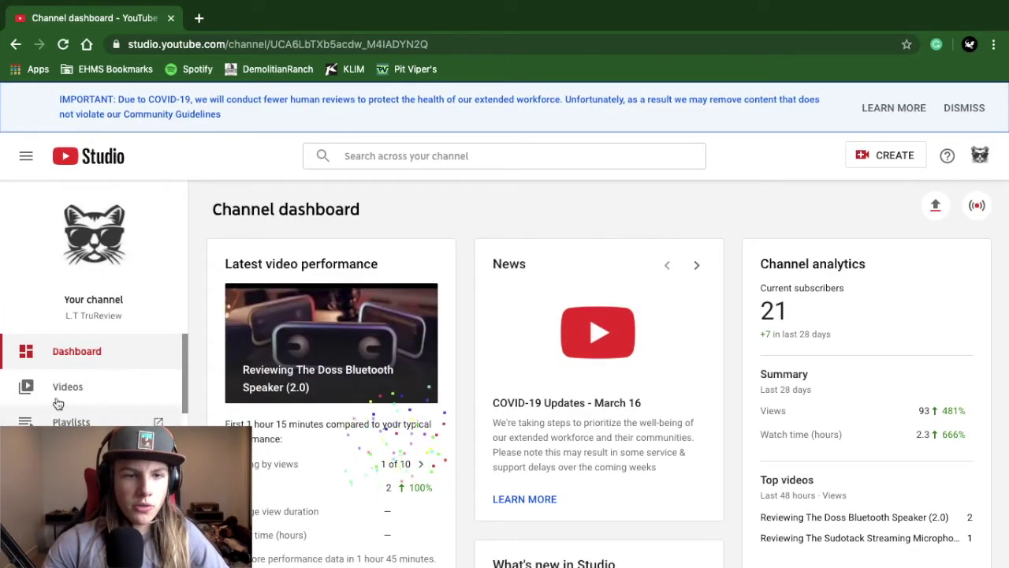
left_click(77, 393)
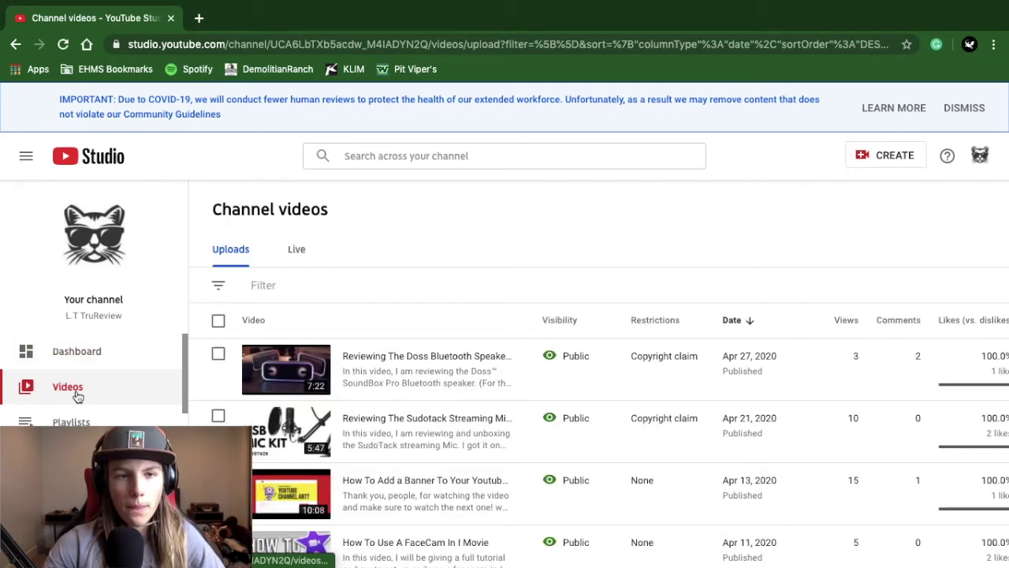
Step: Open the details of the video Reviewing Nintendo Switch Joy-Cons and start editing its end screen
mouse_move(389, 356)
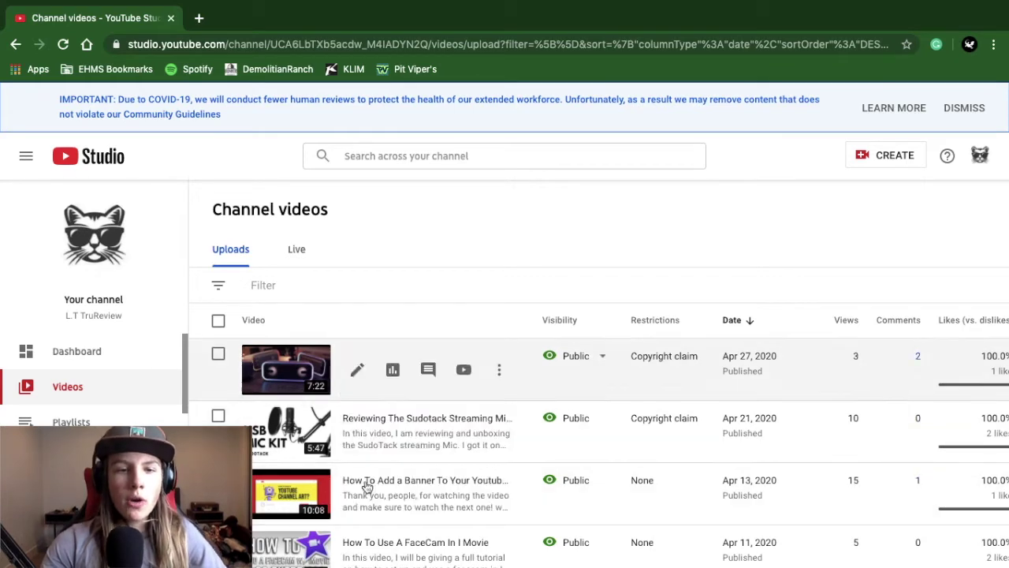
scroll(393, 382, "down", 5)
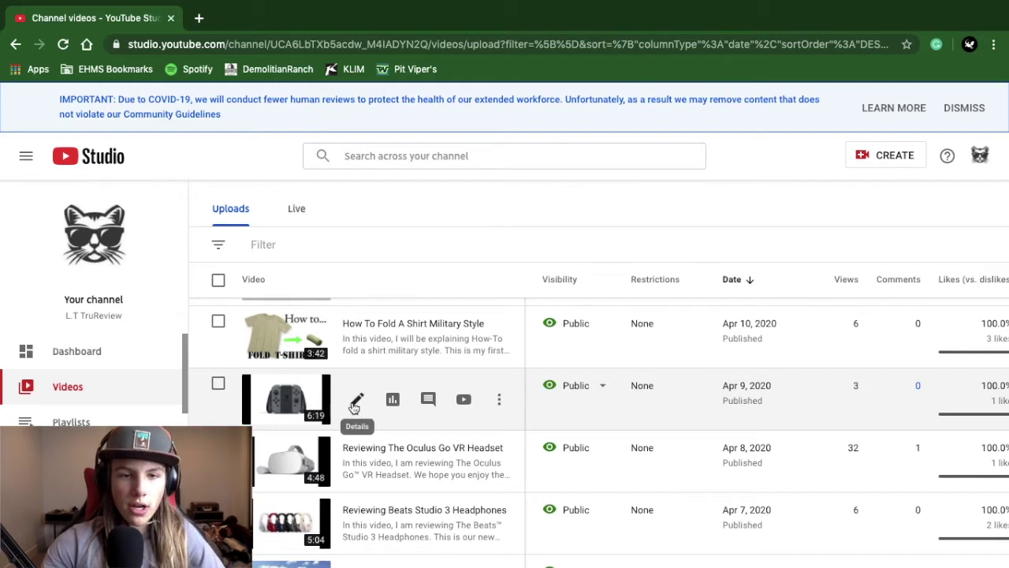
left_click(354, 402)
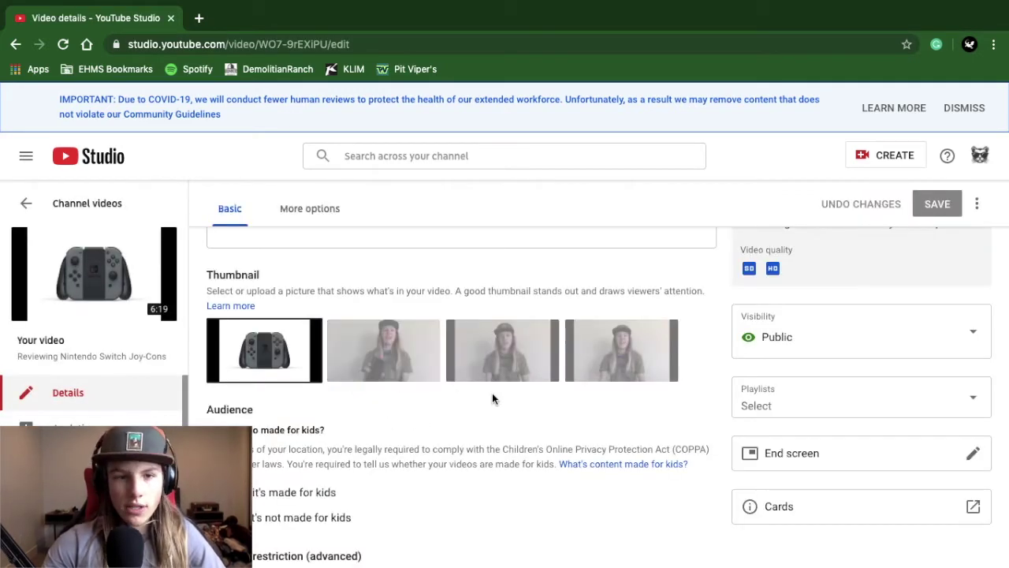
scroll(487, 517, "down", 2)
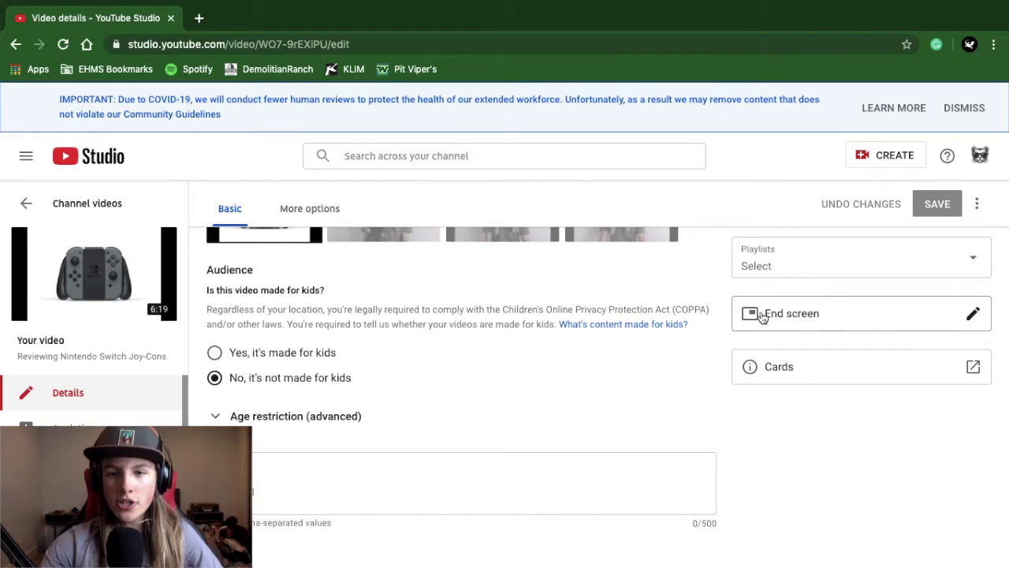
left_click(969, 318)
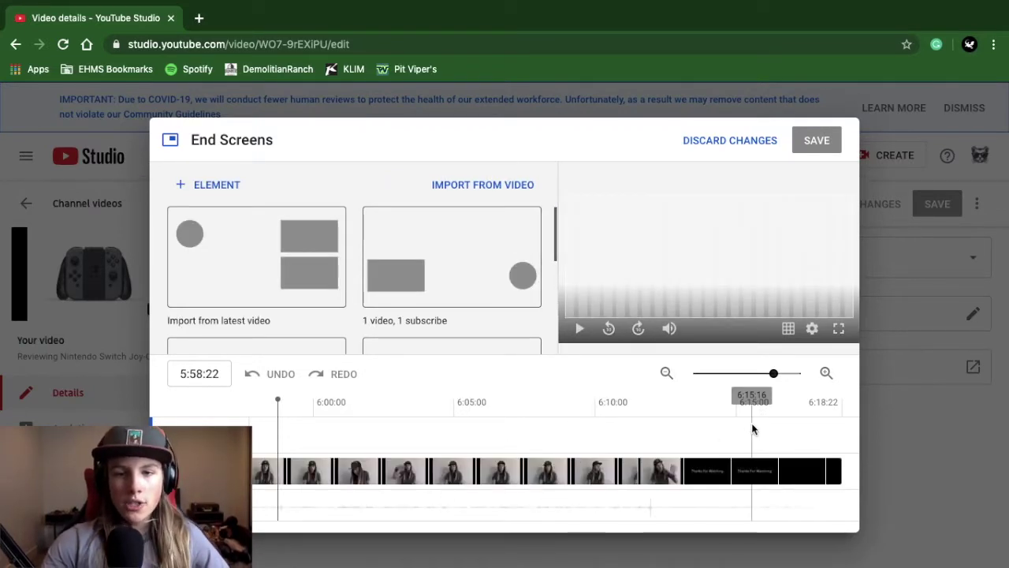
Step: With the preview at 6:12:28, add a Most recent upload video element and place it in the frame's upper-right corner
left_click(683, 454)
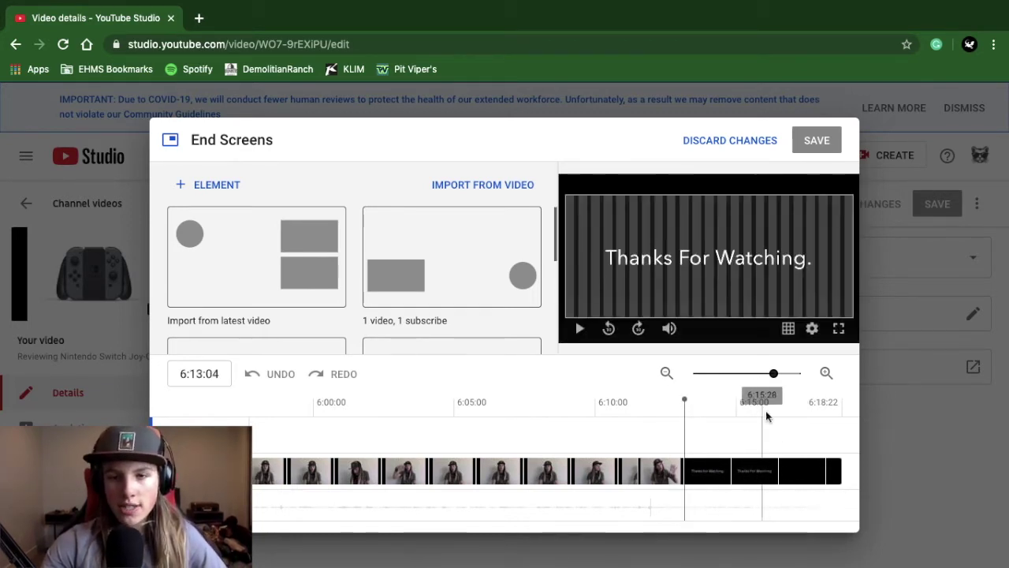
left_click(678, 455)
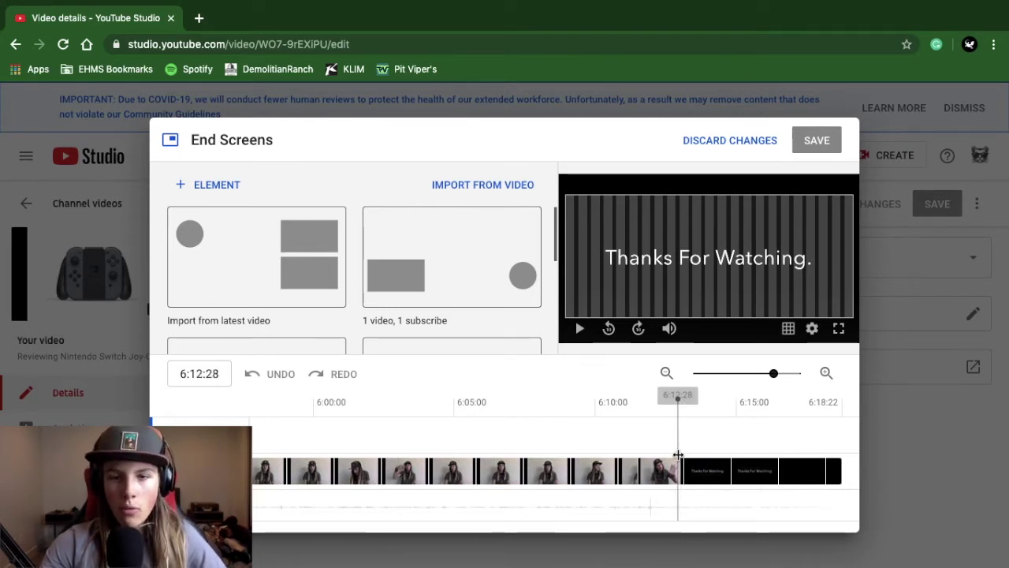
left_click(227, 186)
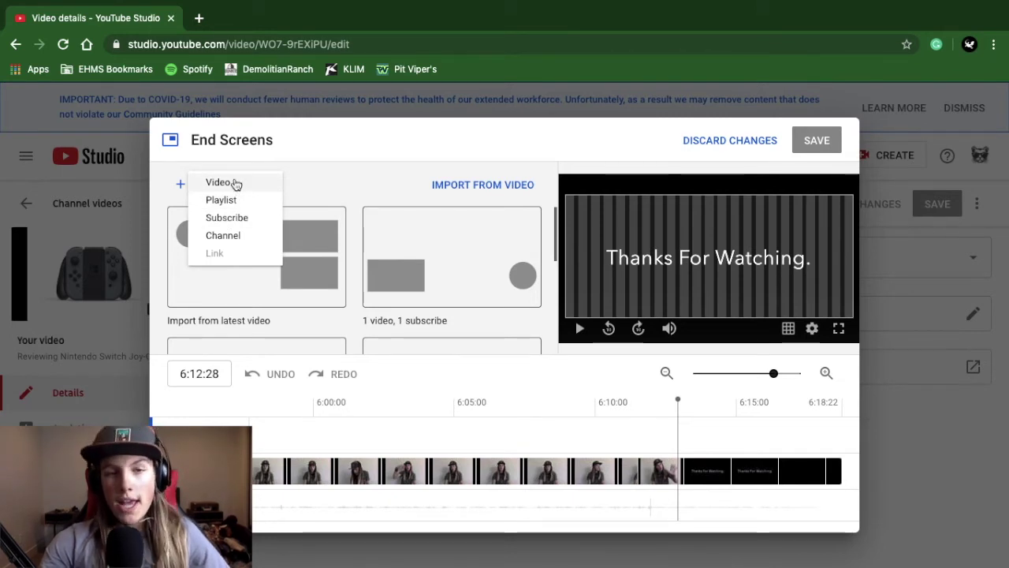
left_click(235, 184)
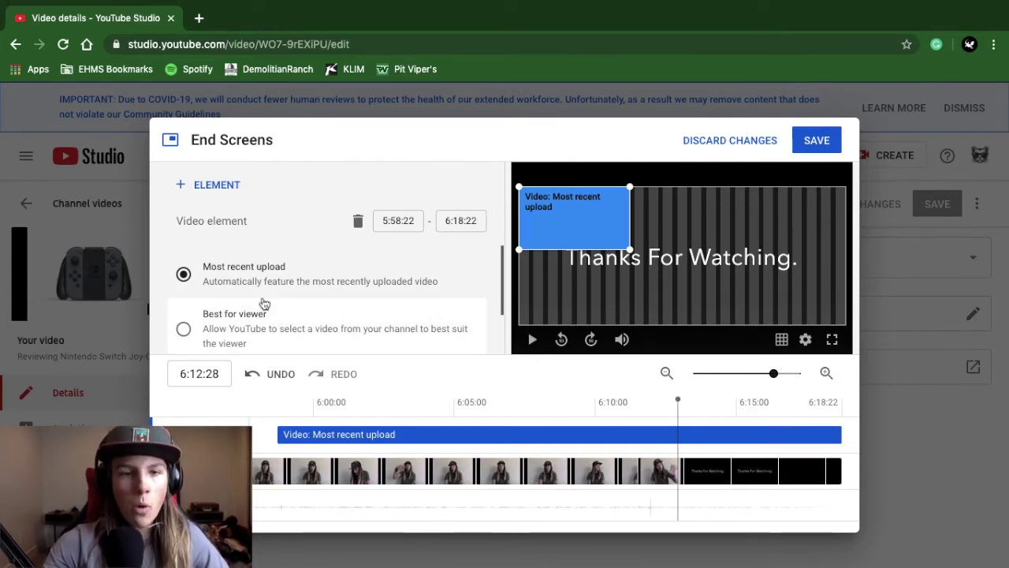
scroll(264, 304, "down", 1)
scroll(264, 304, "up", 1)
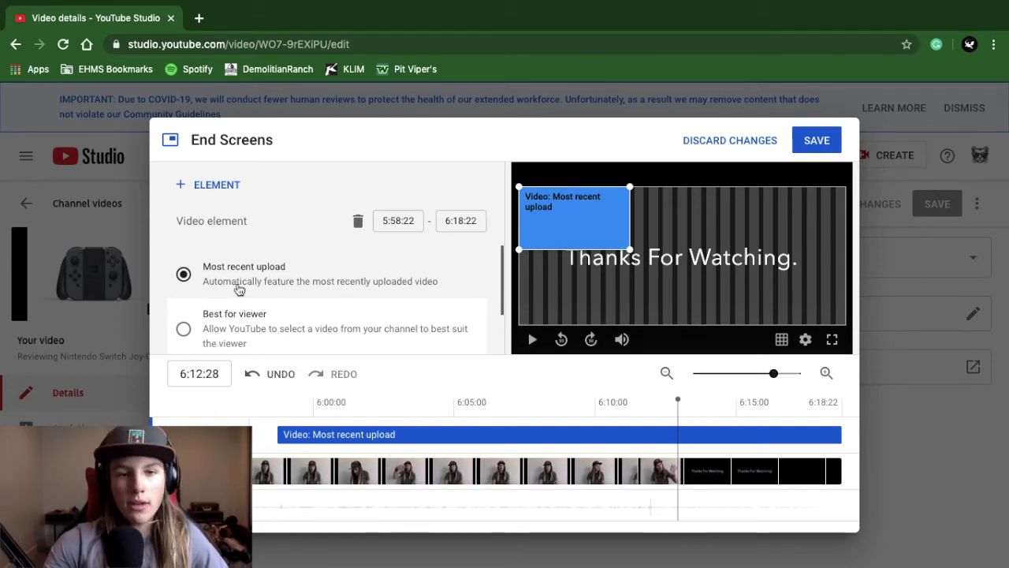
scroll(242, 325, "down", 2)
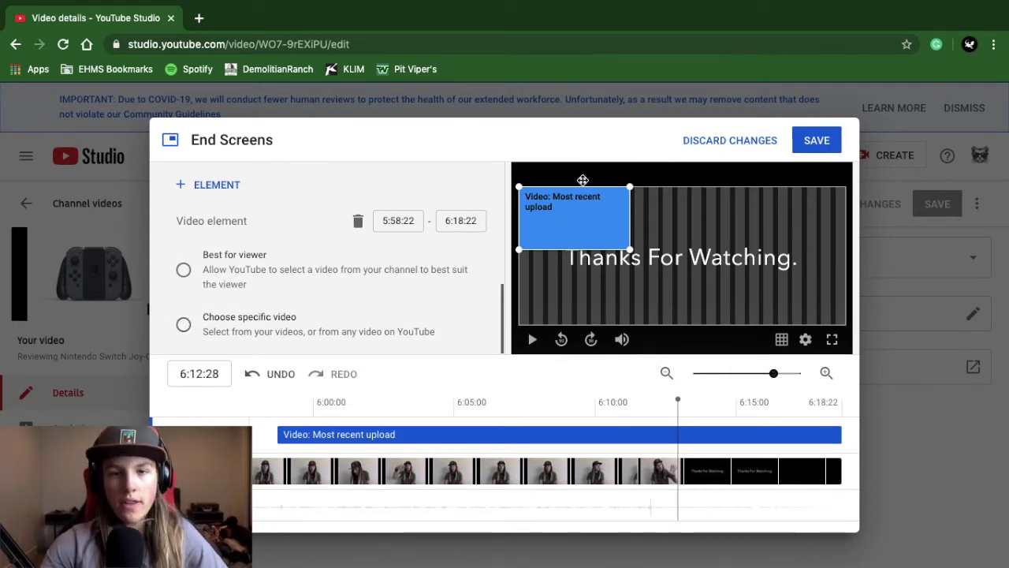
left_click_drag(563, 239, 801, 237)
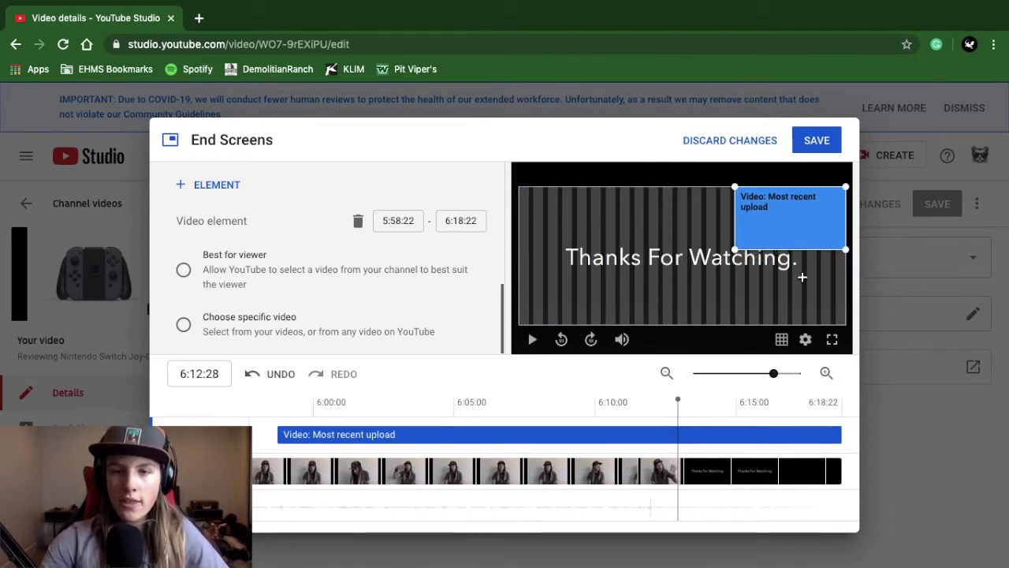
Step: Add a second video element set to Best for viewer and place it in the frame's lower-right corner
scroll(237, 268, "up", 2)
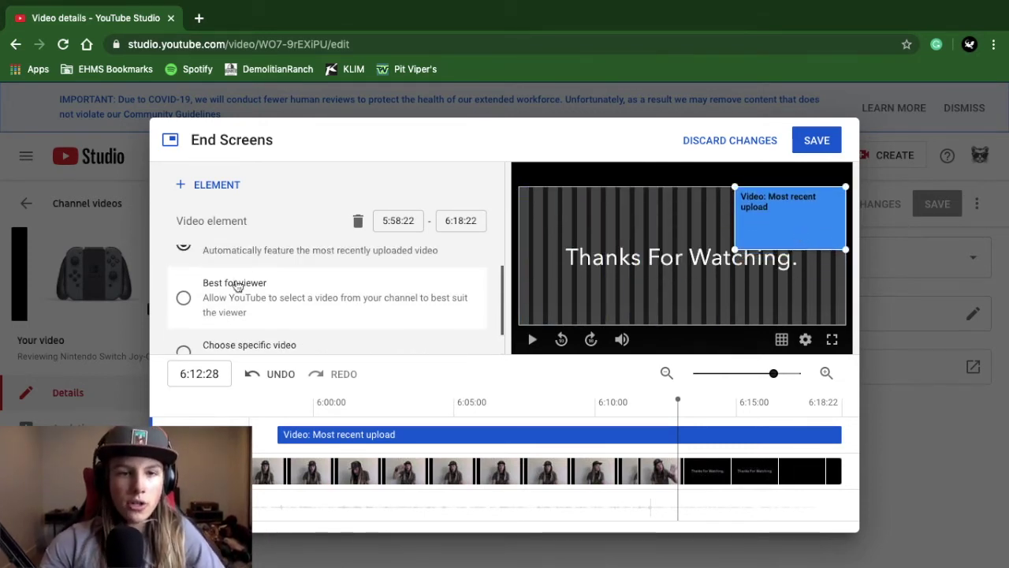
left_click(206, 189)
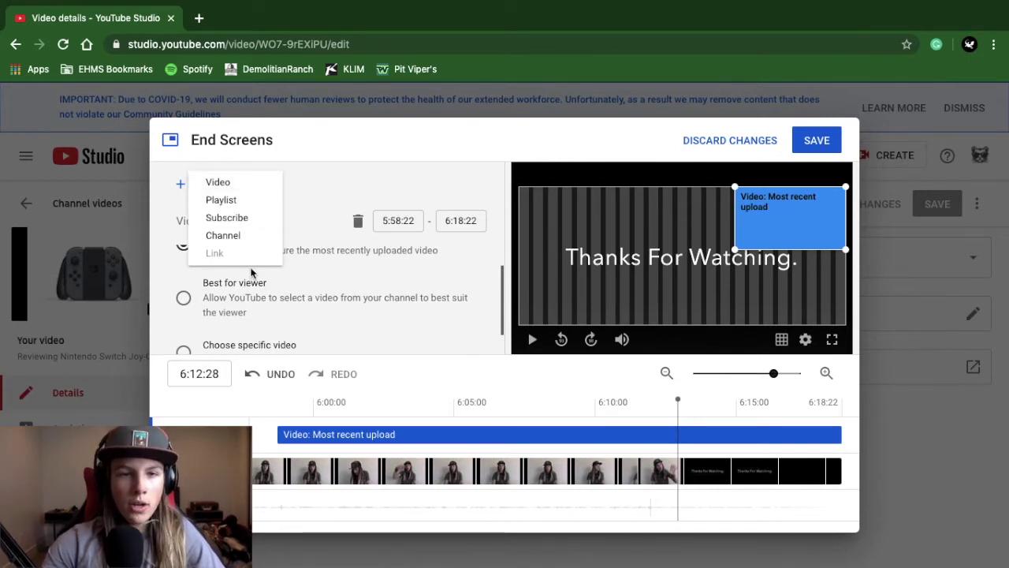
left_click(183, 299)
left_click(208, 189)
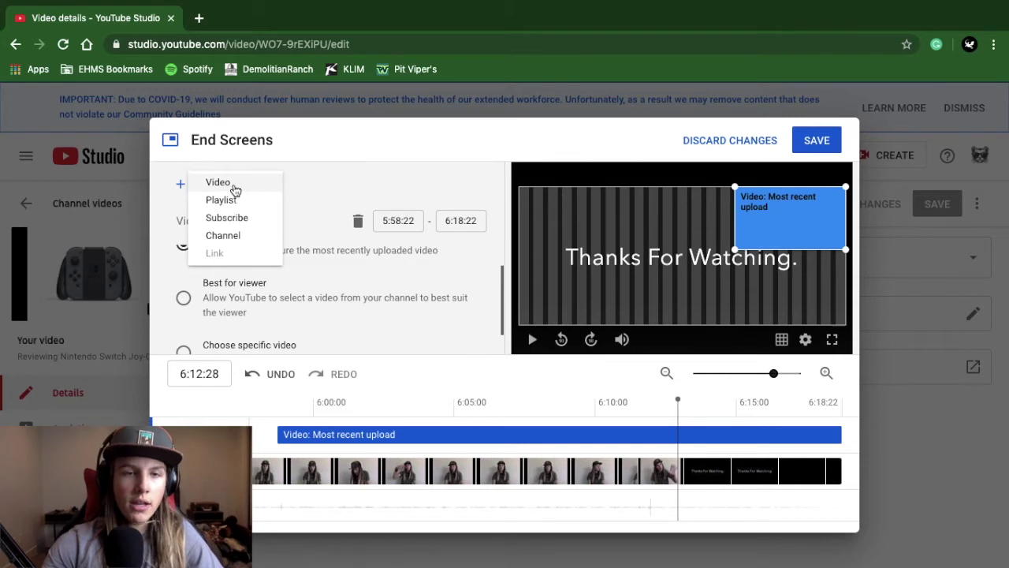
left_click(229, 184)
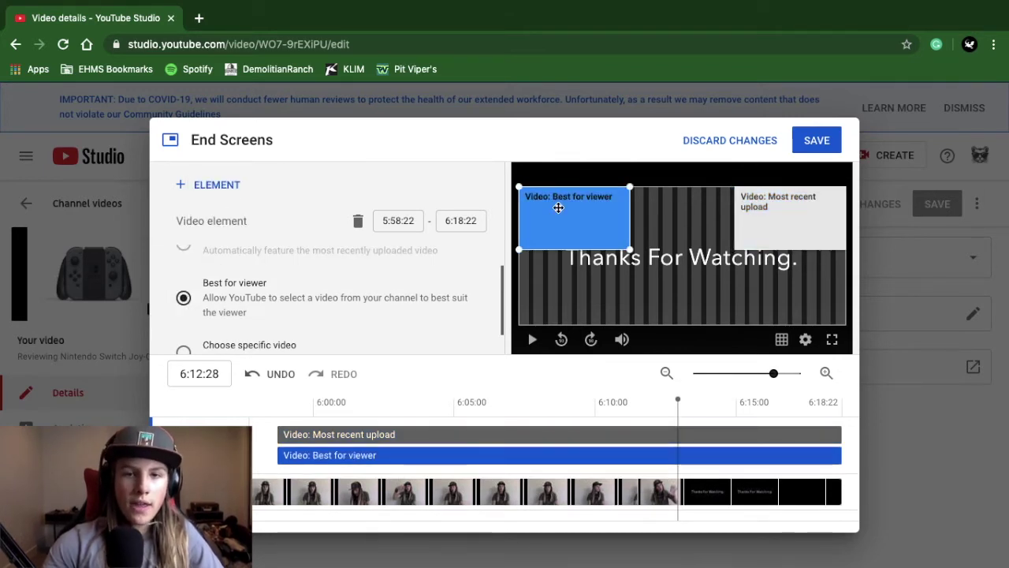
left_click_drag(558, 207, 779, 284)
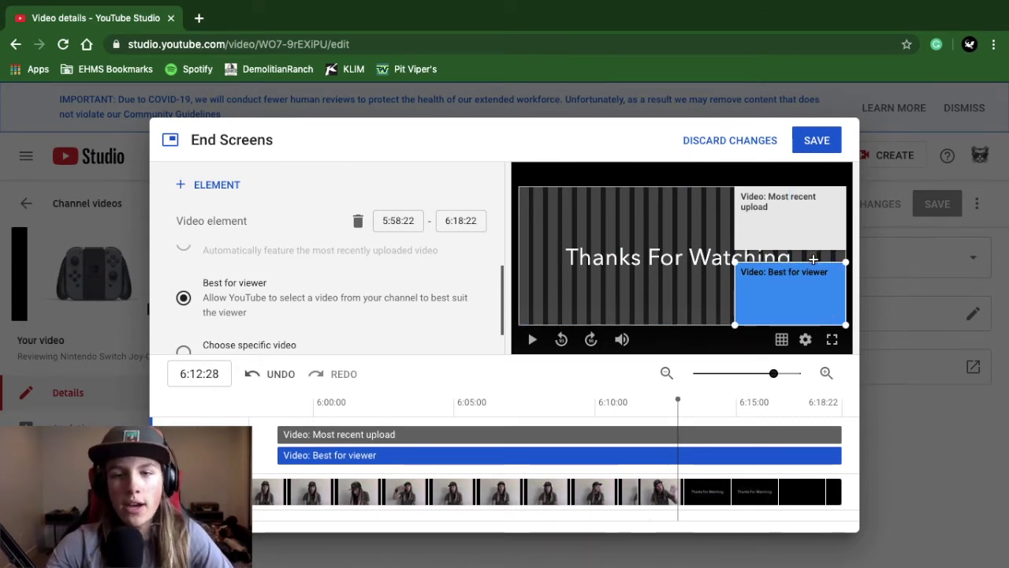
Step: Try moving the Best for viewer element up over the Most recent upload element, and put it back in the lower-right corner
mouse_move(829, 301)
left_mouse_down()
mouse_move(830, 268)
mouse_move(828, 317)
left_mouse_up()
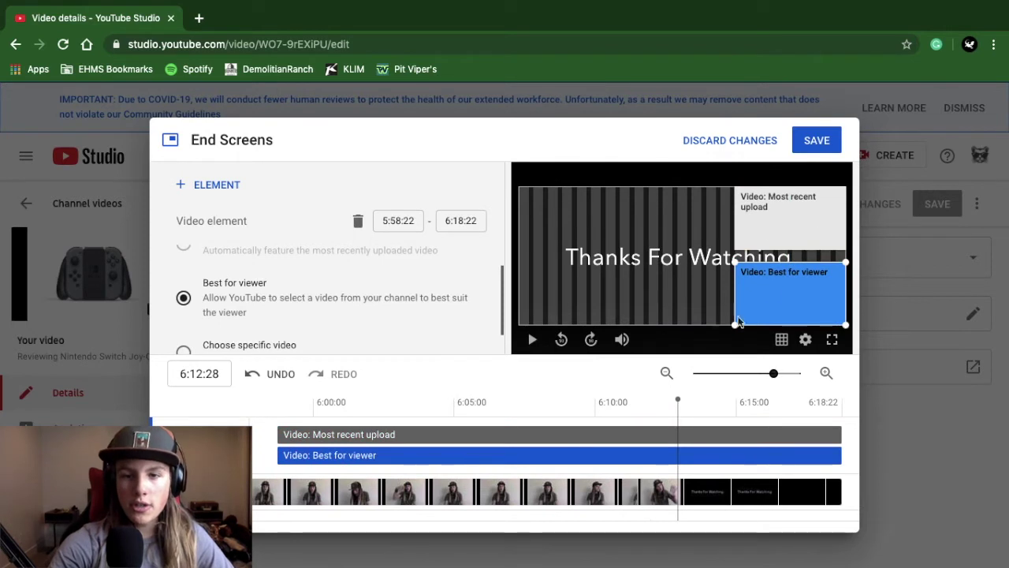
left_click_drag(796, 310, 804, 284)
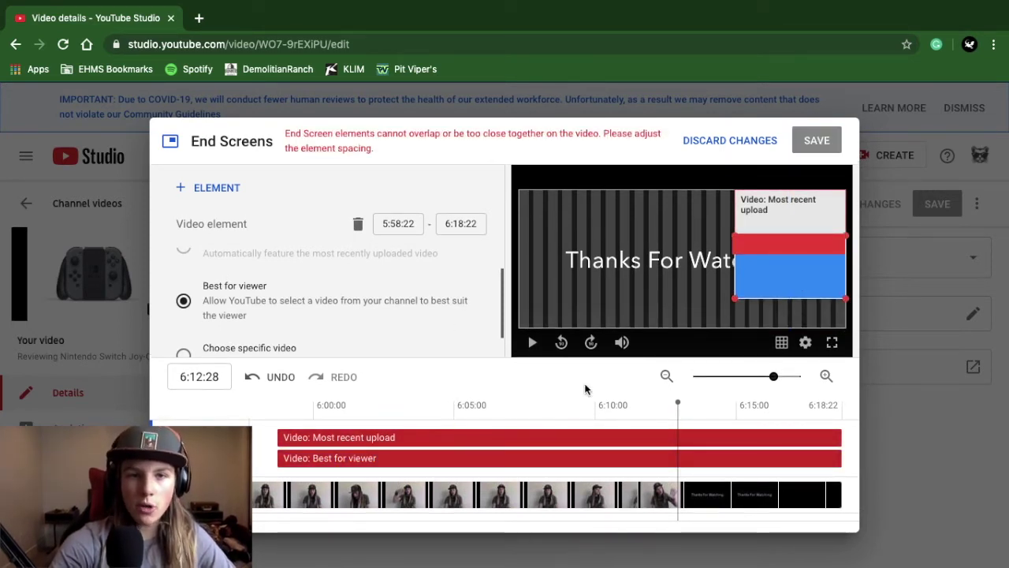
left_click_drag(789, 286, 793, 314)
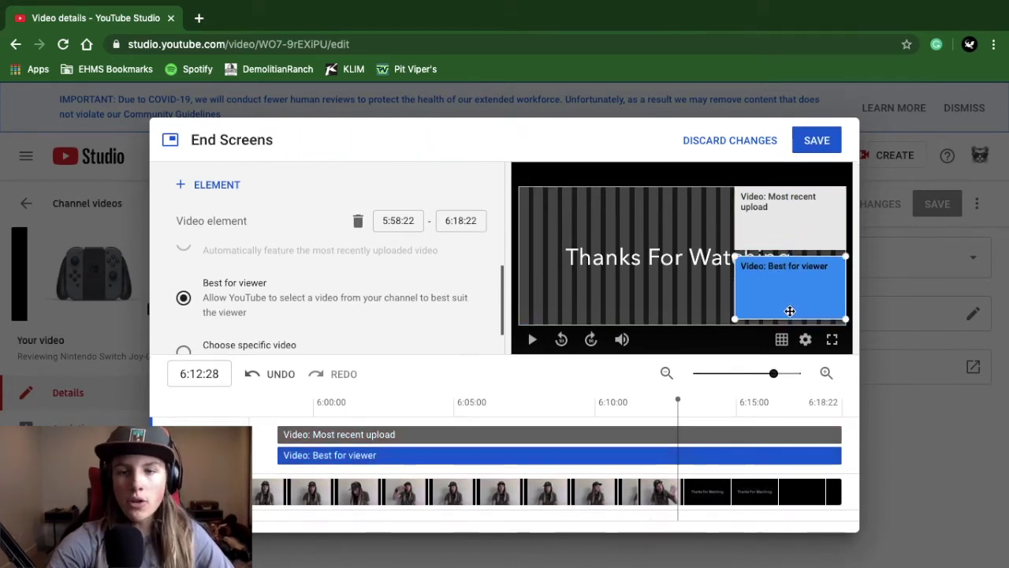
left_click_drag(774, 289, 775, 293)
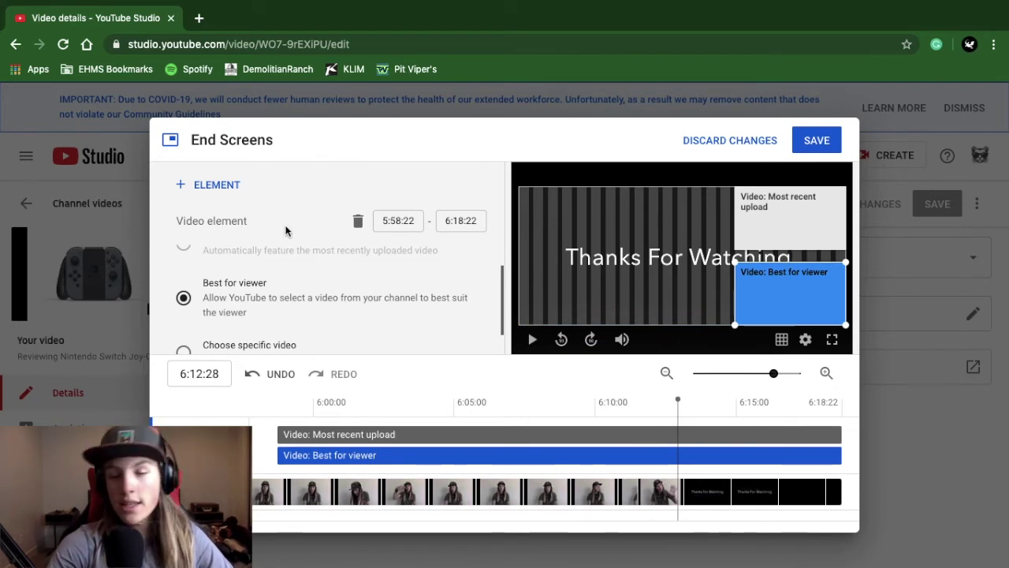
Step: Add a Subscribe element, position it in the frame's upper-left corner, and save the end screen
left_click(230, 183)
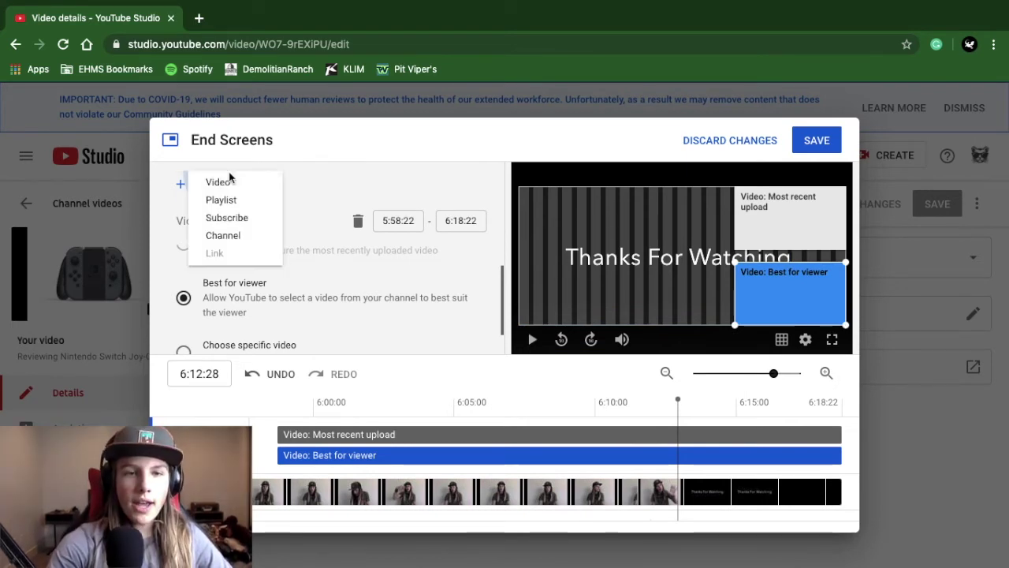
left_click(227, 217)
mouse_move(577, 219)
left_mouse_down()
mouse_move(573, 251)
mouse_move(585, 243)
mouse_move(580, 226)
left_mouse_up()
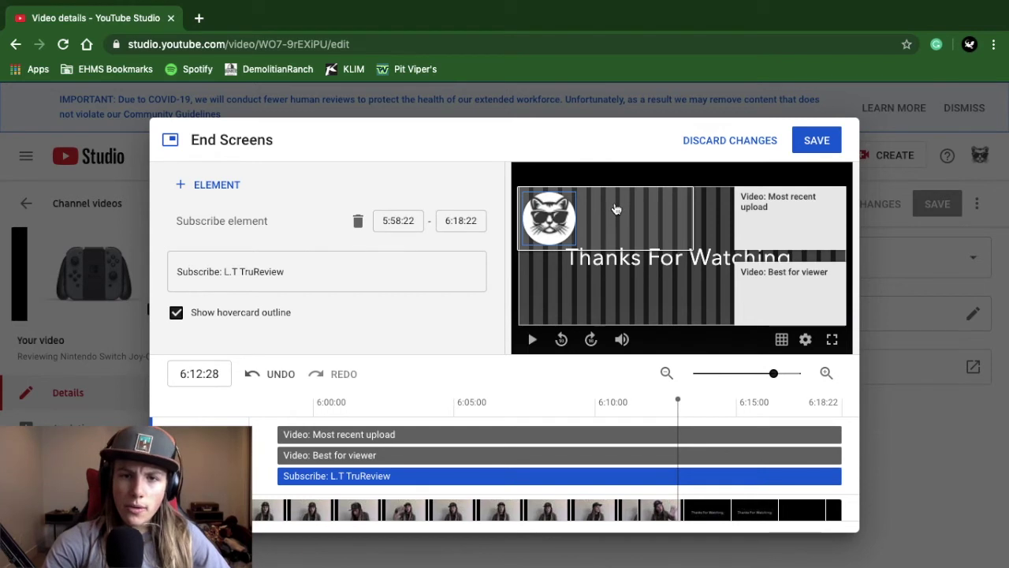
left_click_drag(622, 214, 617, 216)
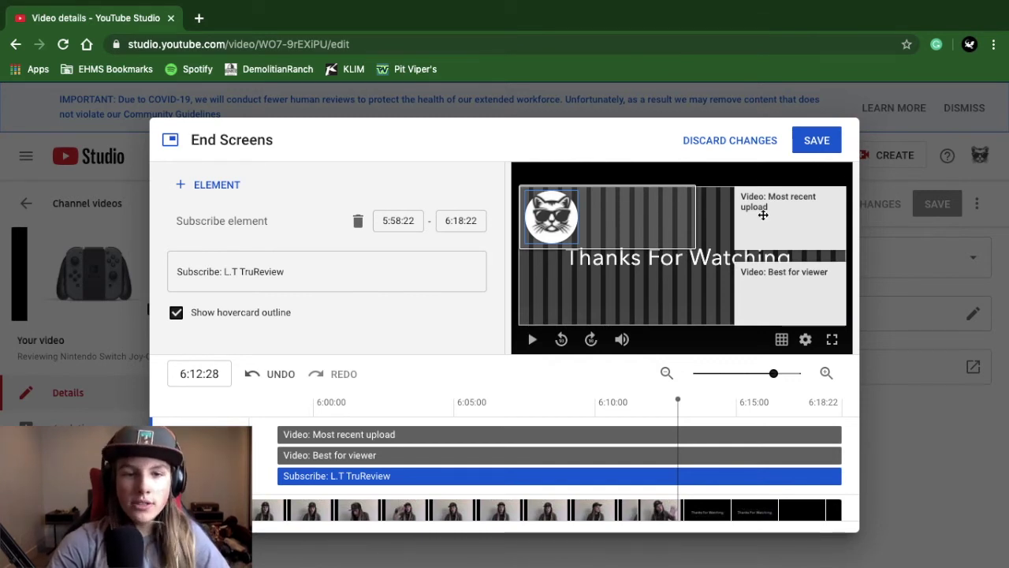
left_click(821, 140)
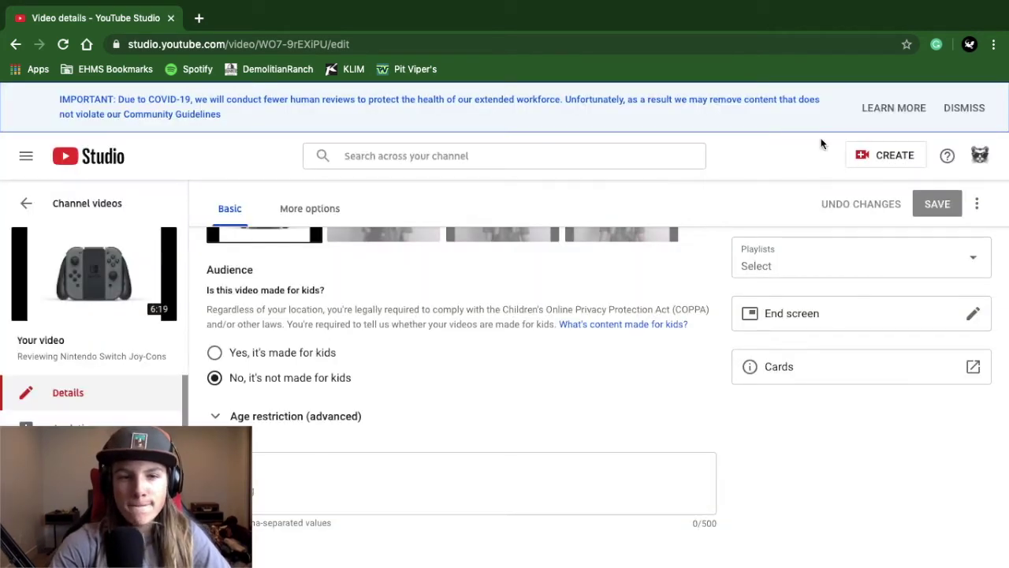
Step: Return to the channel's video list and open the end screen editor of the Doss Bluetooth Speaker review
scroll(560, 328, "up", 10)
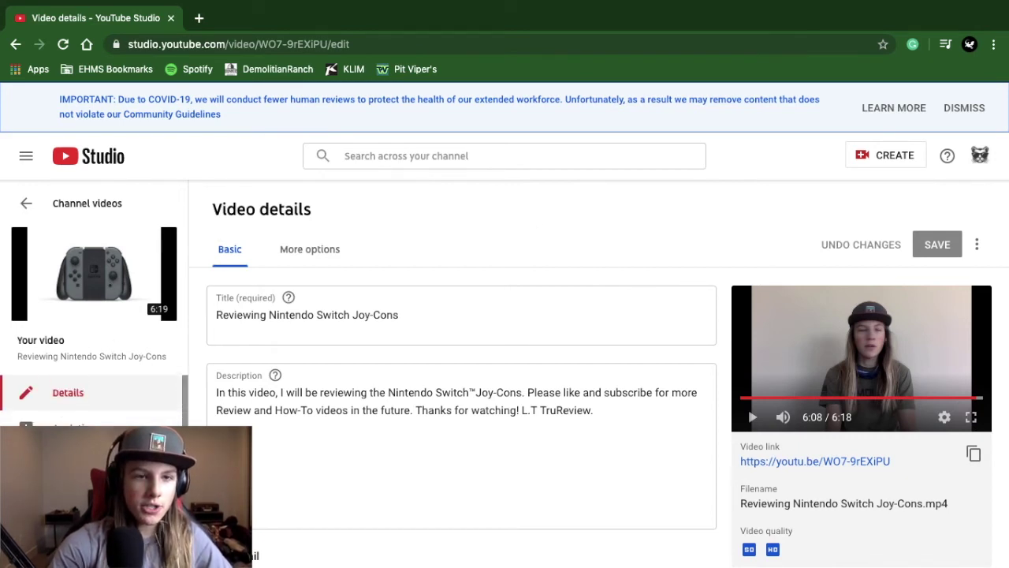
left_click(31, 201)
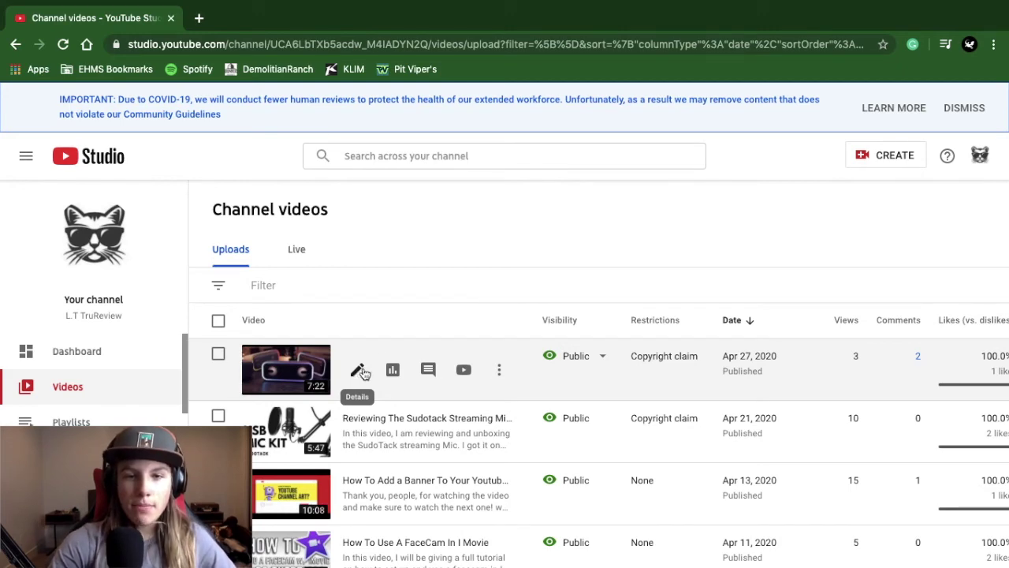
left_click(294, 373)
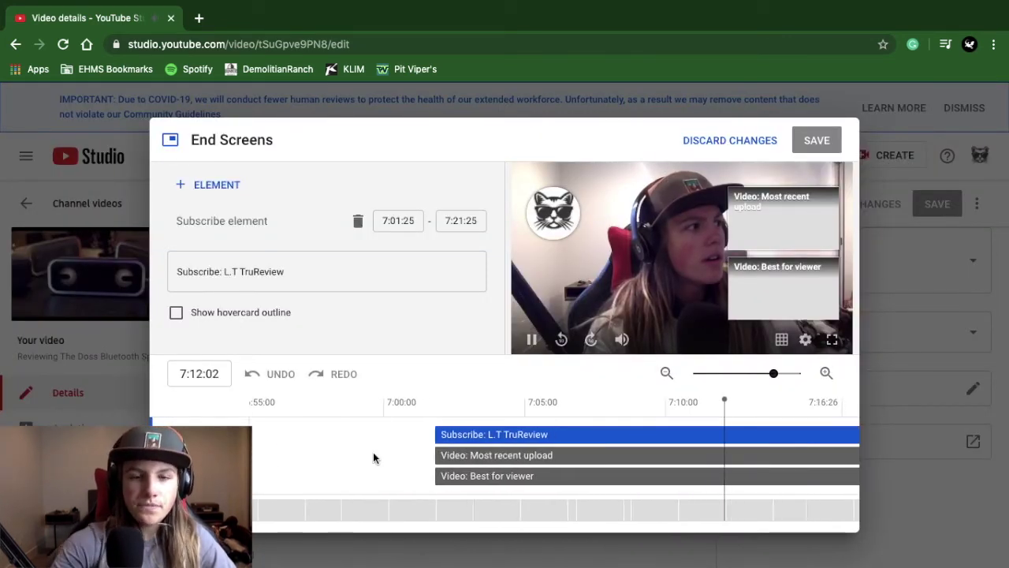
Step: Preview the end screen from just before its elements appear, and show the Subscribe element's hovercard
left_click(348, 455)
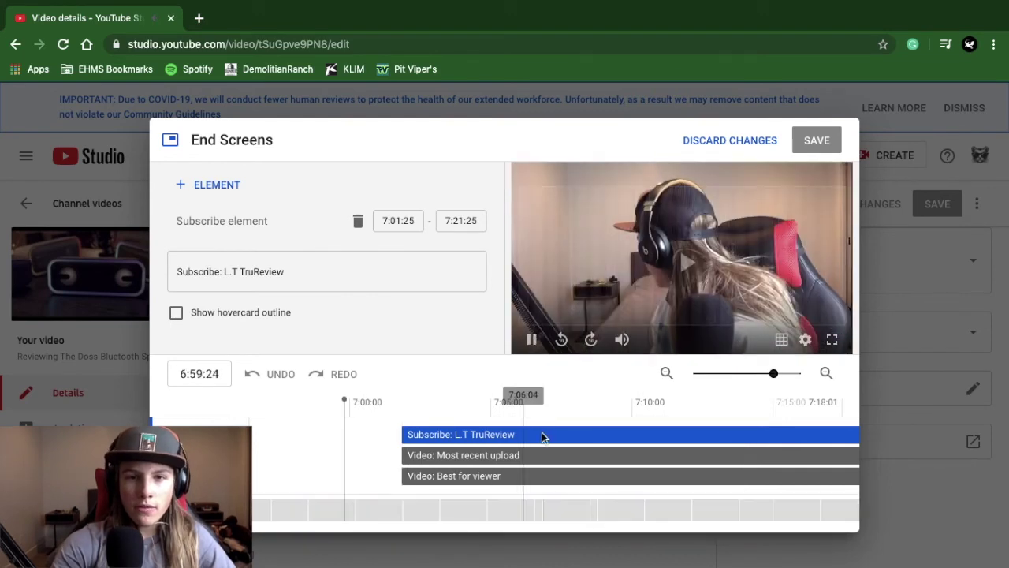
left_click(710, 247)
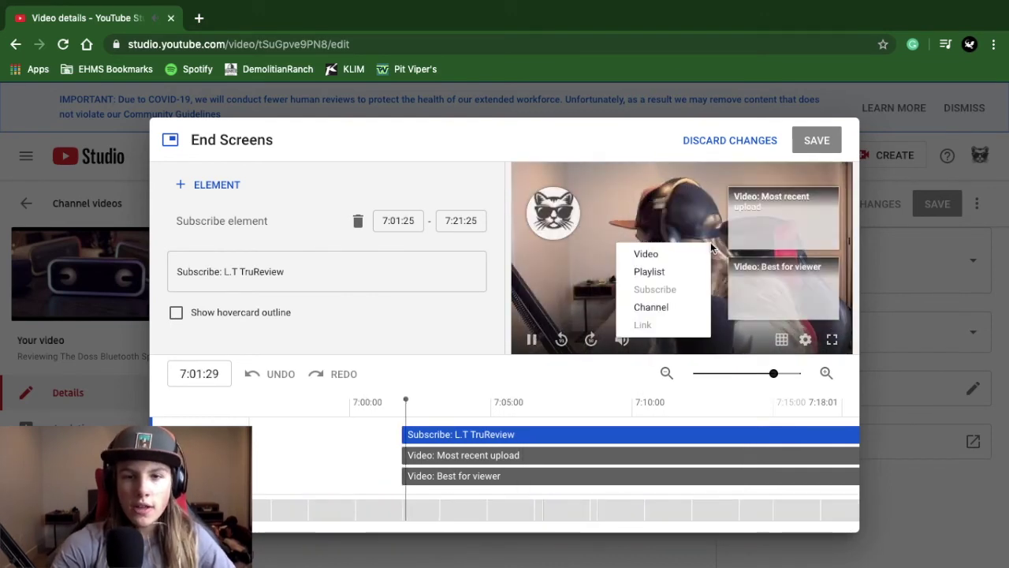
left_click(534, 205)
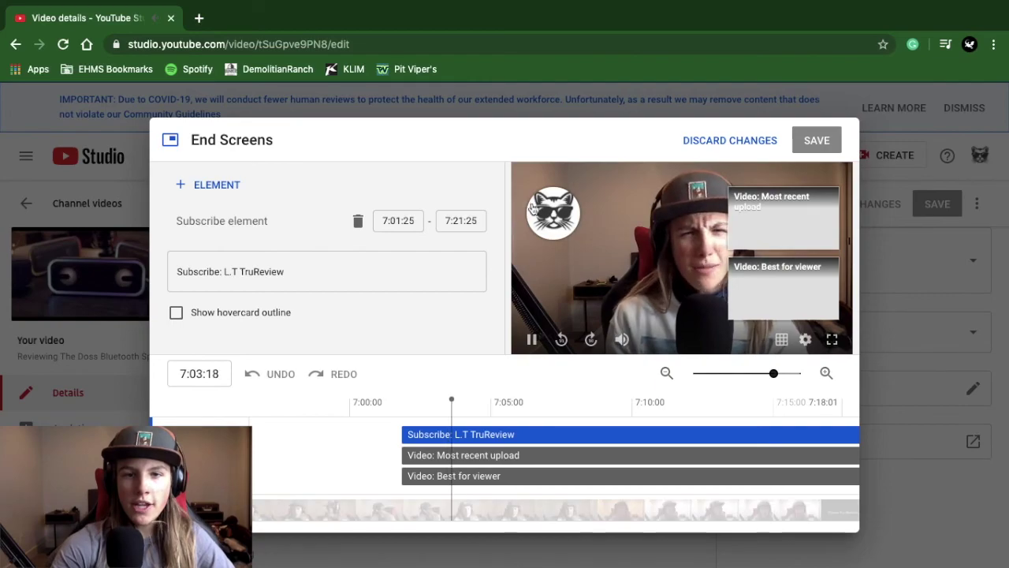
mouse_move(544, 211)
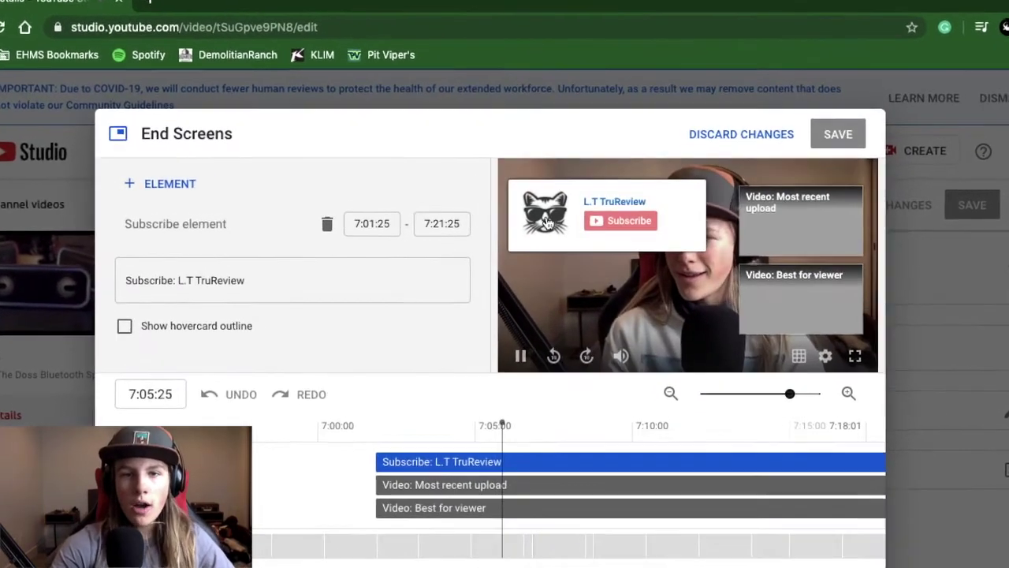